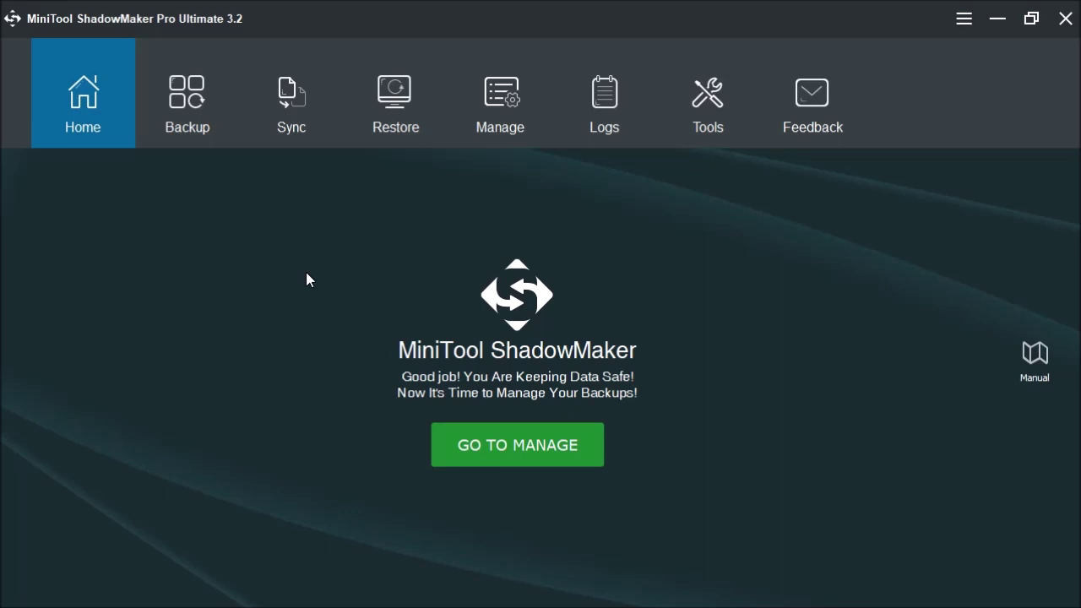
# Start a new file sync and browse Libraries for source files, showing C:\Users\Public
pyautogui.click(296, 129)
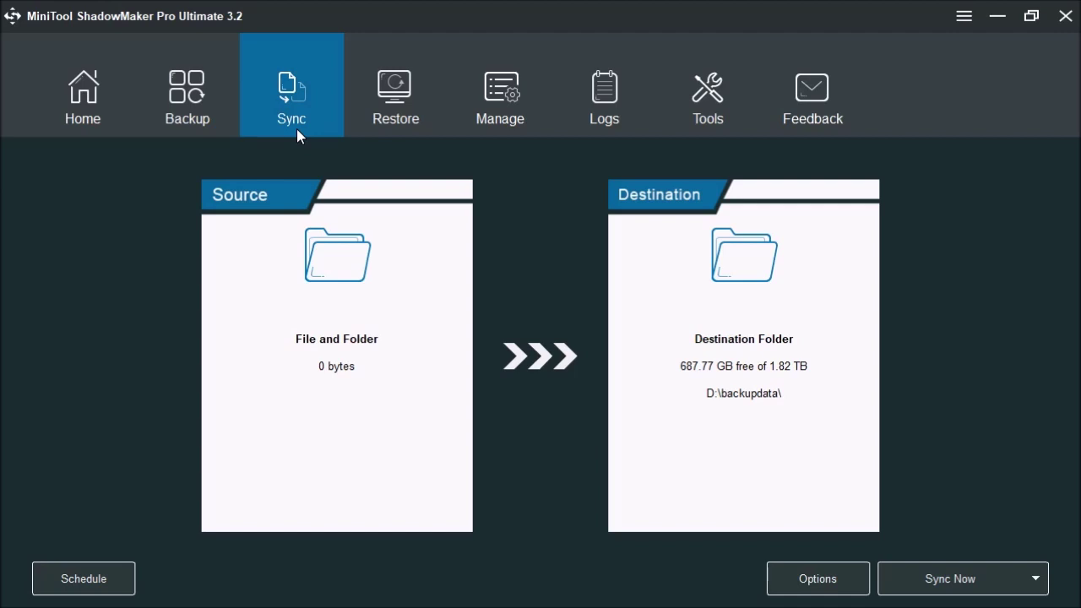
pyautogui.click(306, 308)
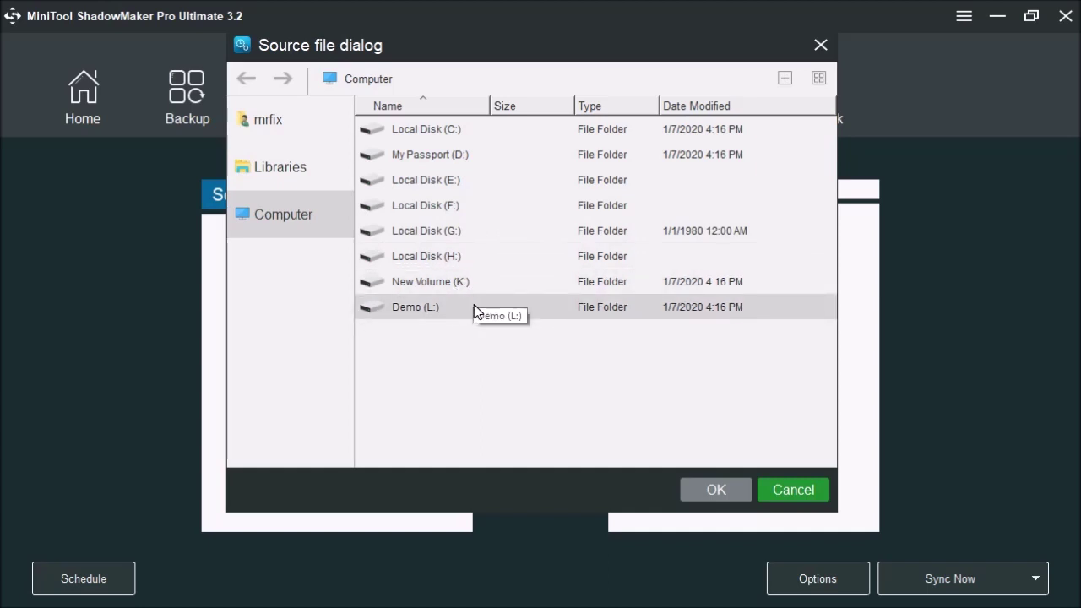
pyautogui.click(293, 170)
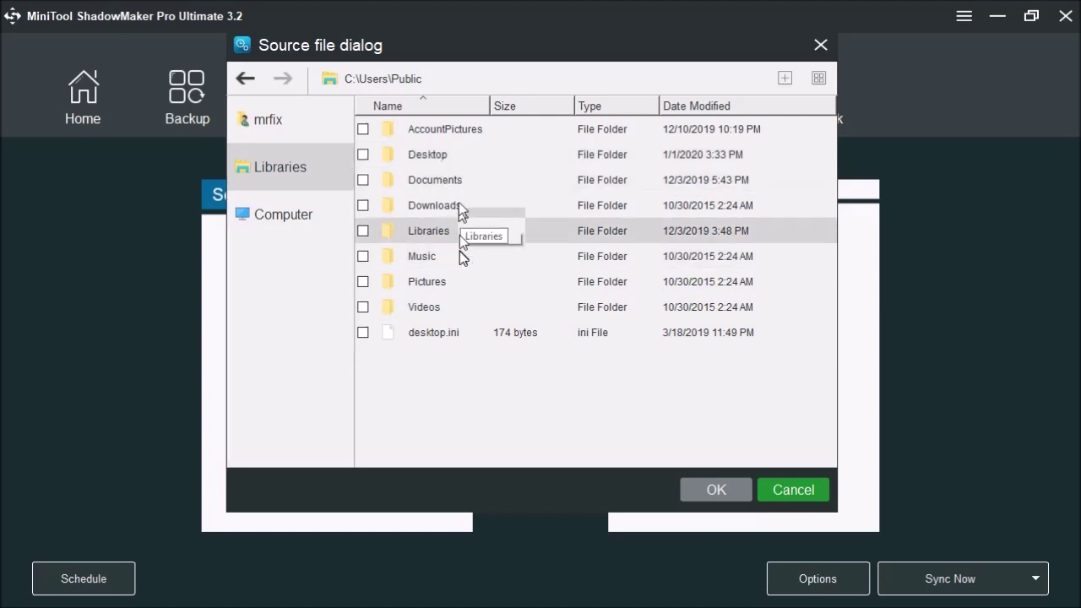
# Browse the user's home folder down to the Videos folder and open it
pyautogui.click(299, 131)
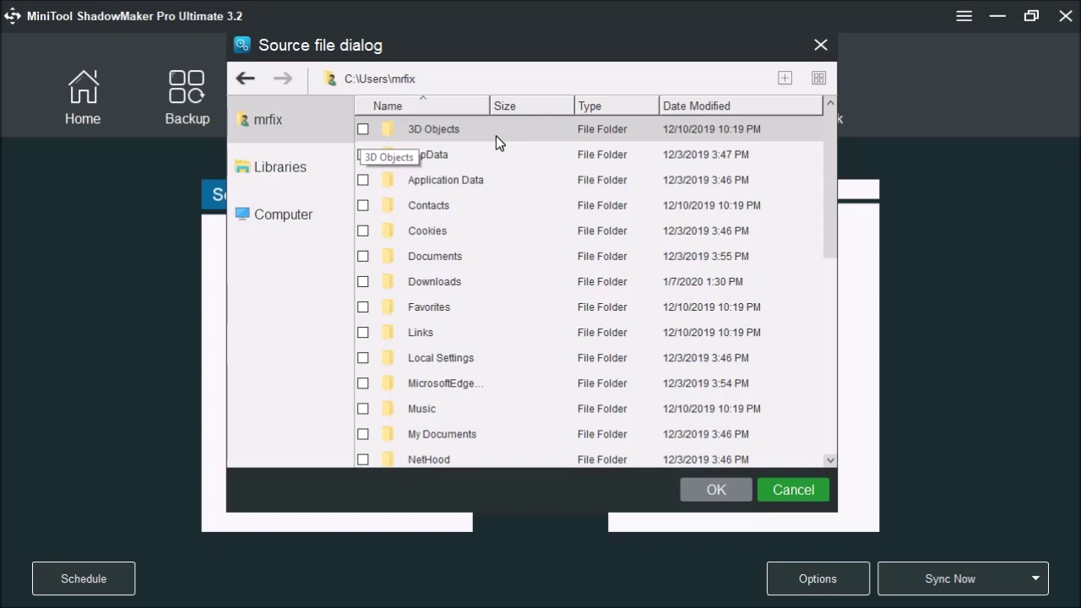
pyautogui.scroll(-1, 476, 265)
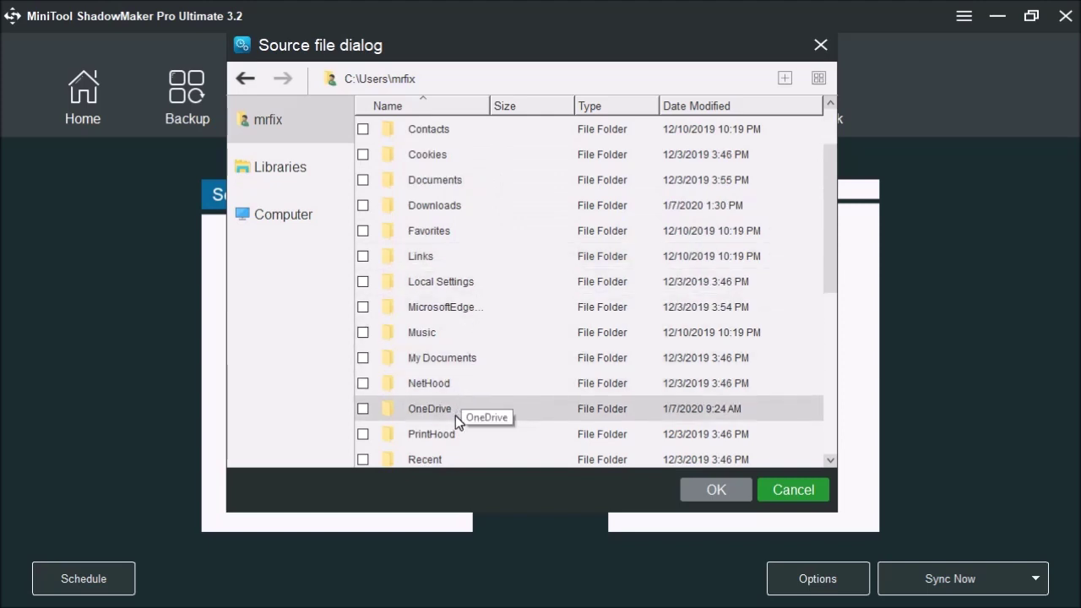
pyautogui.scroll(-2, 504, 426)
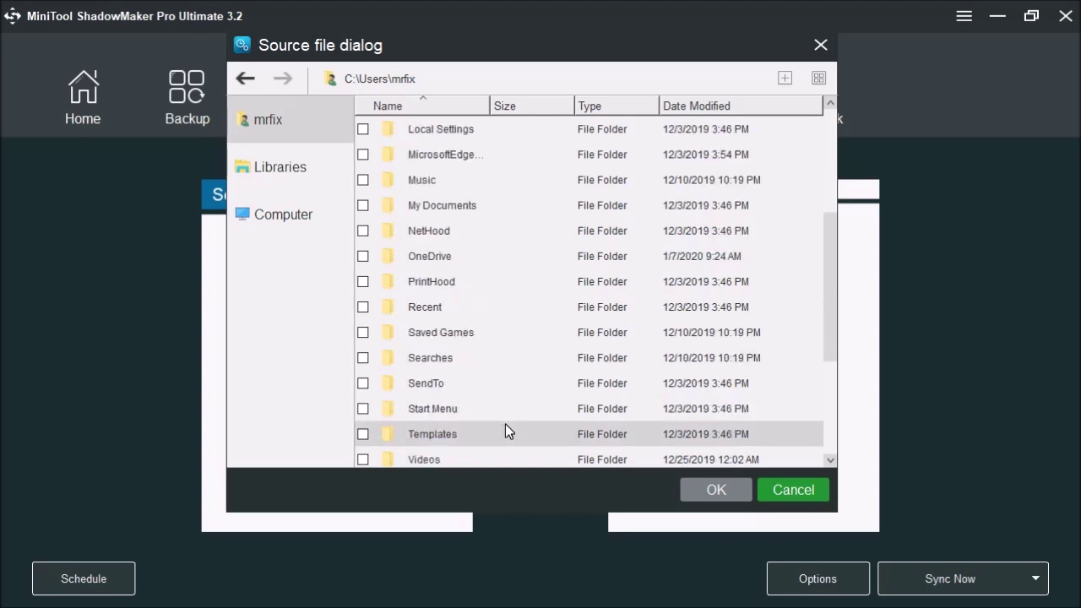
pyautogui.scroll(-1, 505, 424)
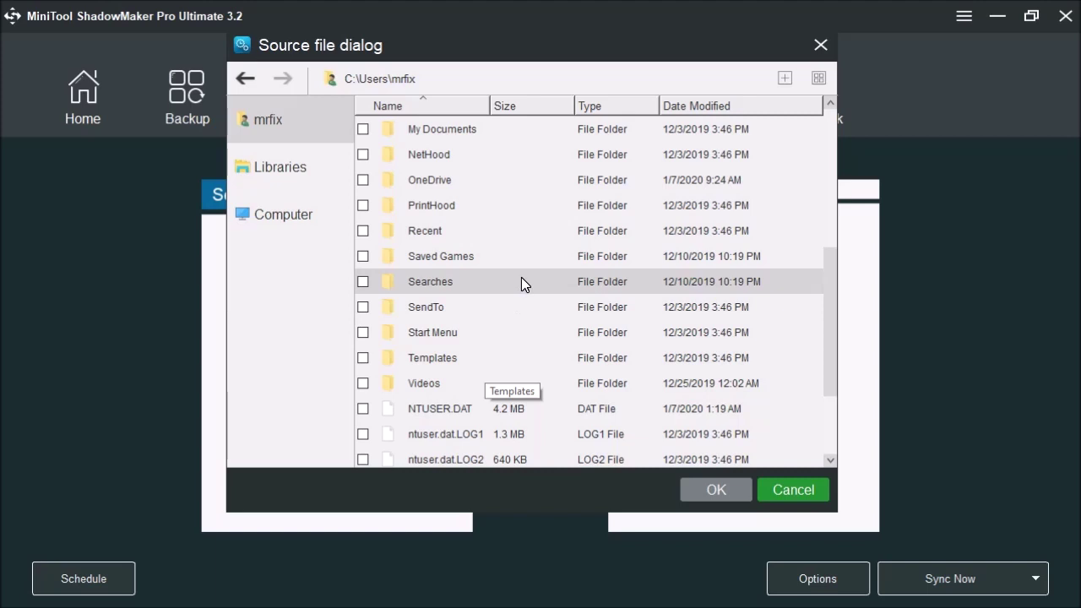
pyautogui.scroll(-2, 521, 281)
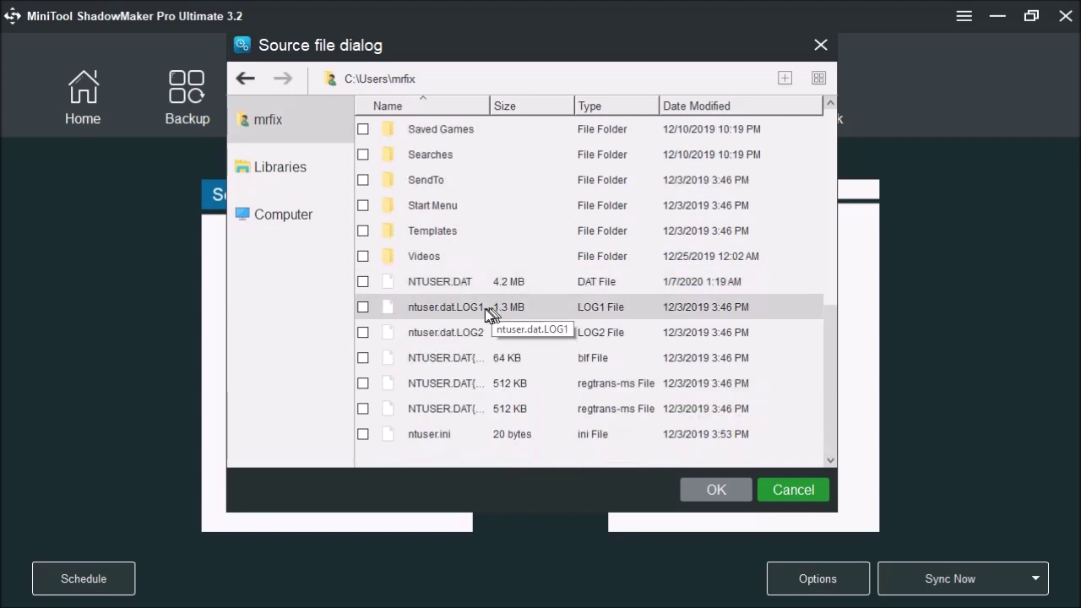
pyautogui.doubleClick(440, 256)
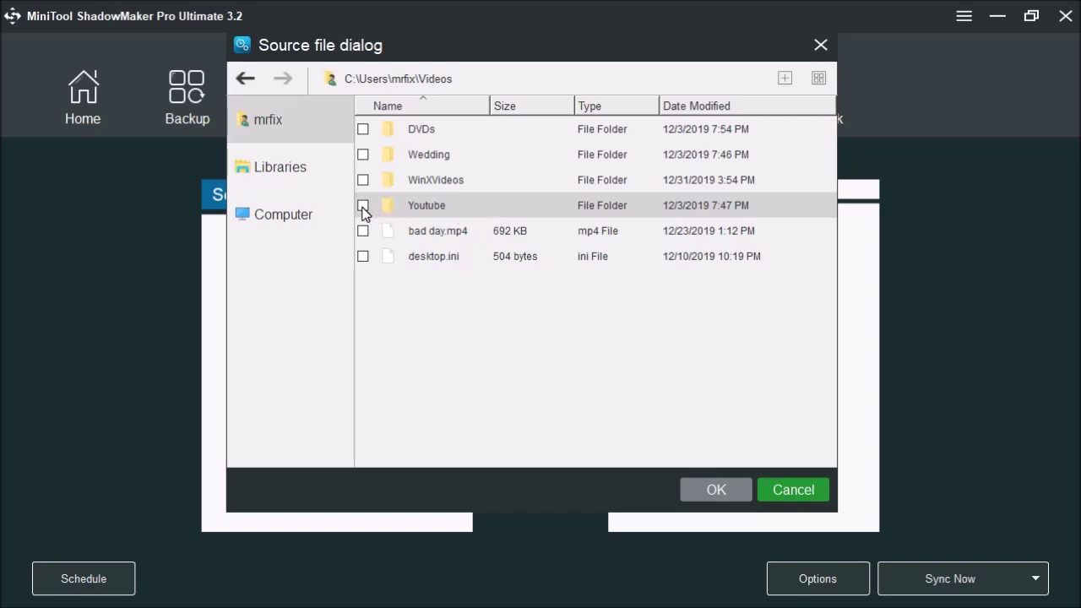
# Tick Youtube, bad day.mp4 and desktop.ini and confirm them as the 6.09 GB sync source
pyautogui.click(363, 207)
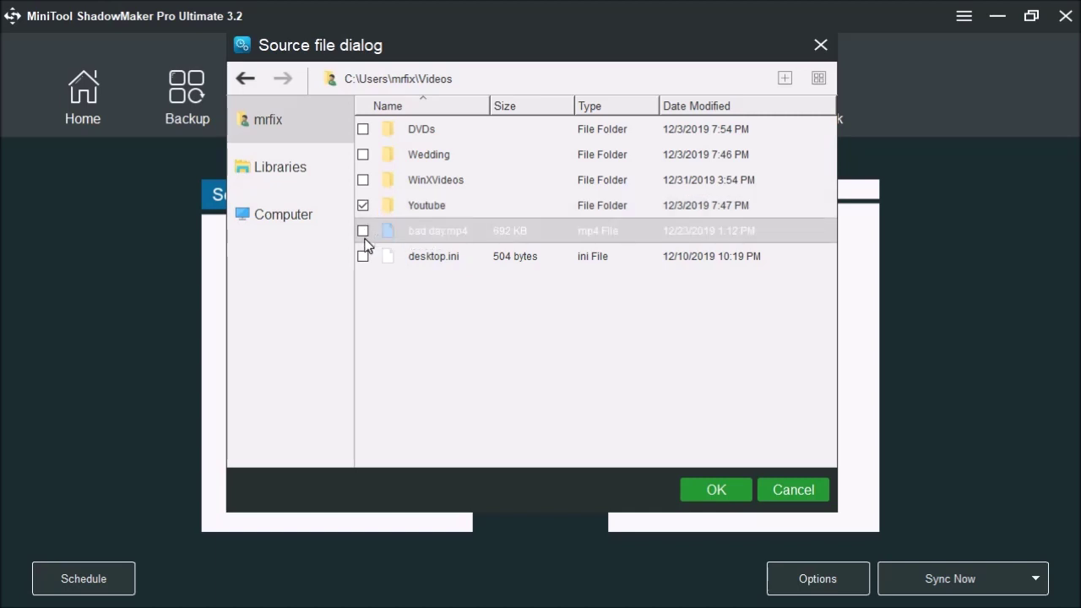
pyautogui.click(363, 231)
pyautogui.click(363, 256)
pyautogui.click(713, 490)
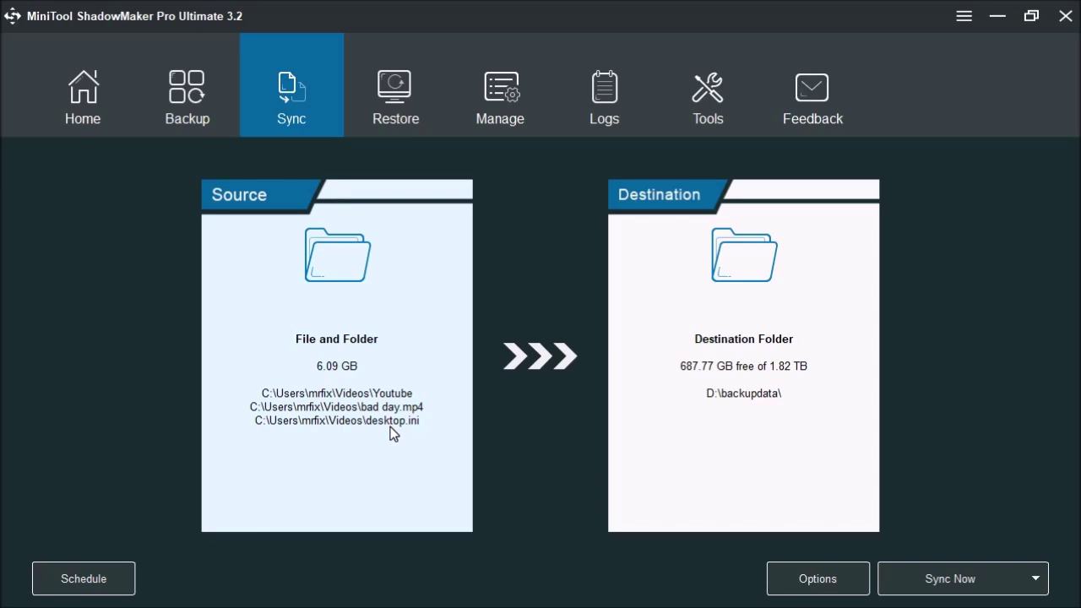
# Open the Destination file dialog listing drives C: through H:, K: and L:
pyautogui.click(743, 377)
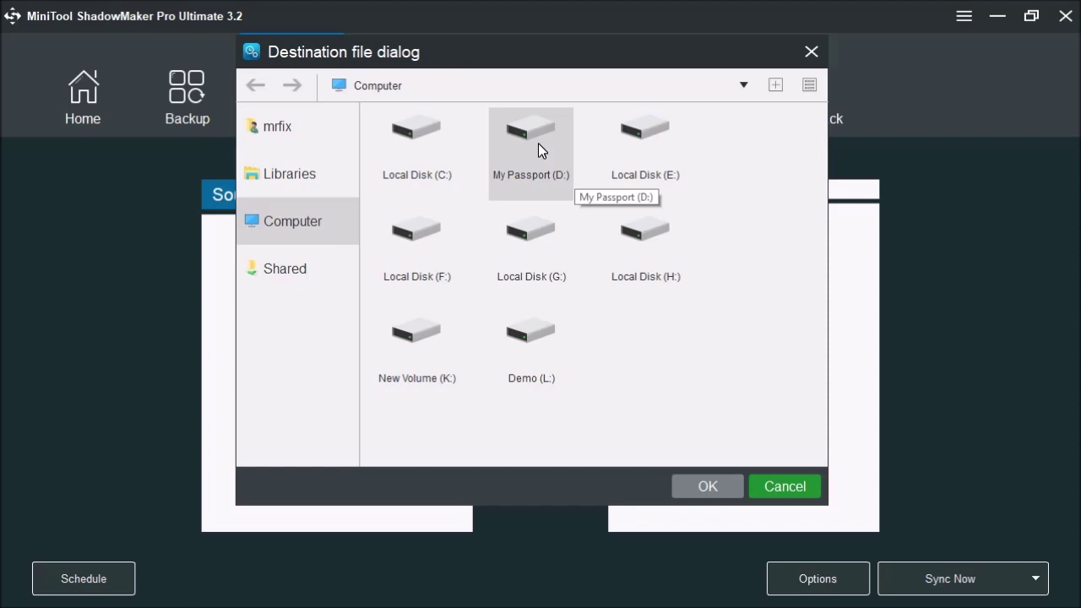
# Pick New Volume (K:), then view the Shared network locations with the Public share
pyautogui.click(408, 357)
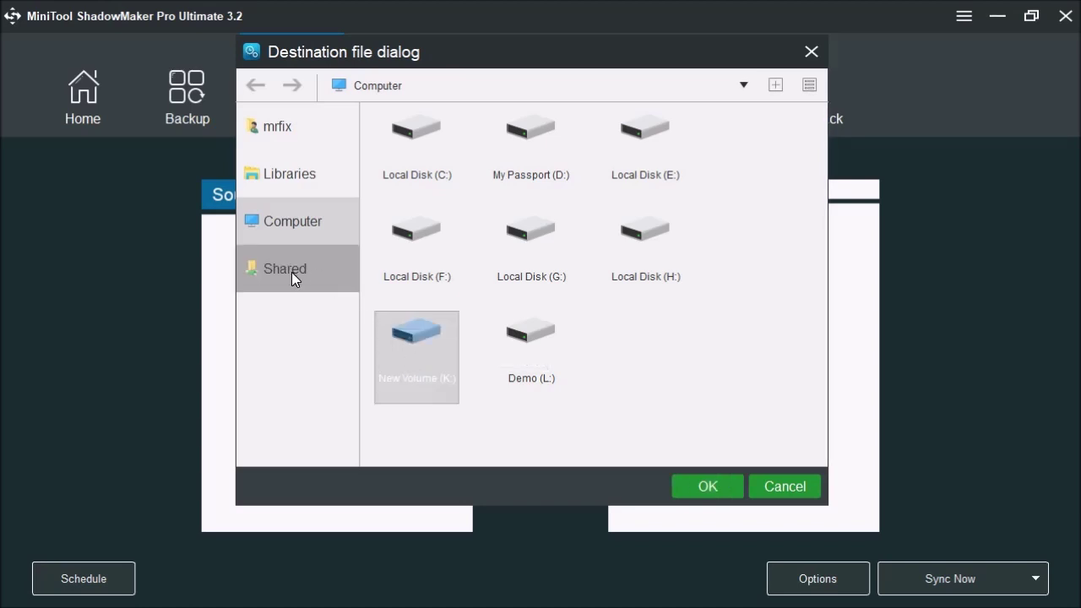
pyautogui.click(291, 270)
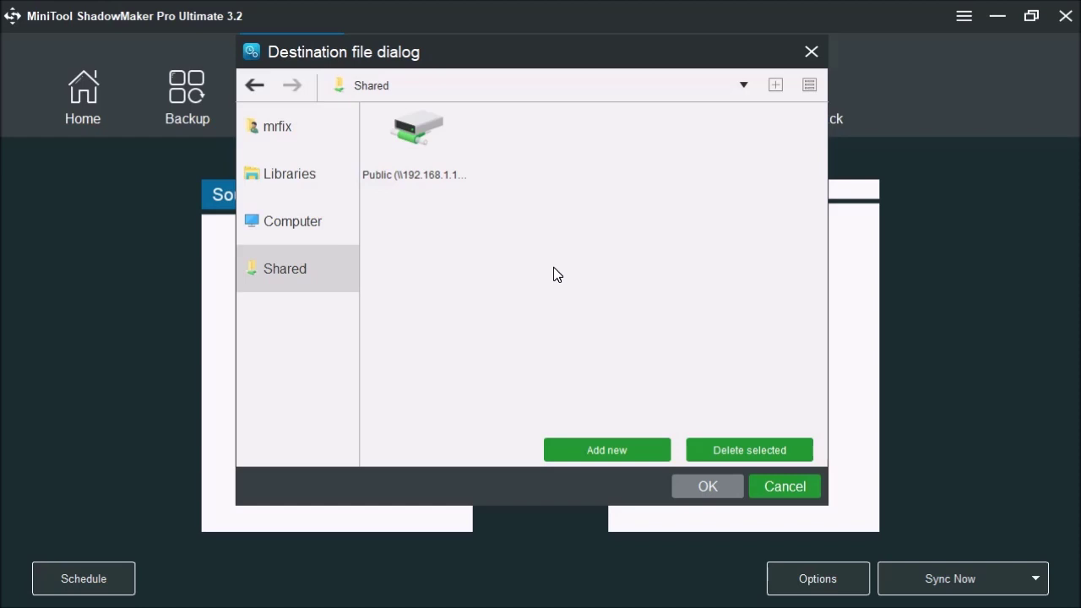
# Add a new network share, bringing up the Certification Dialog for path and credentials
pyautogui.click(604, 457)
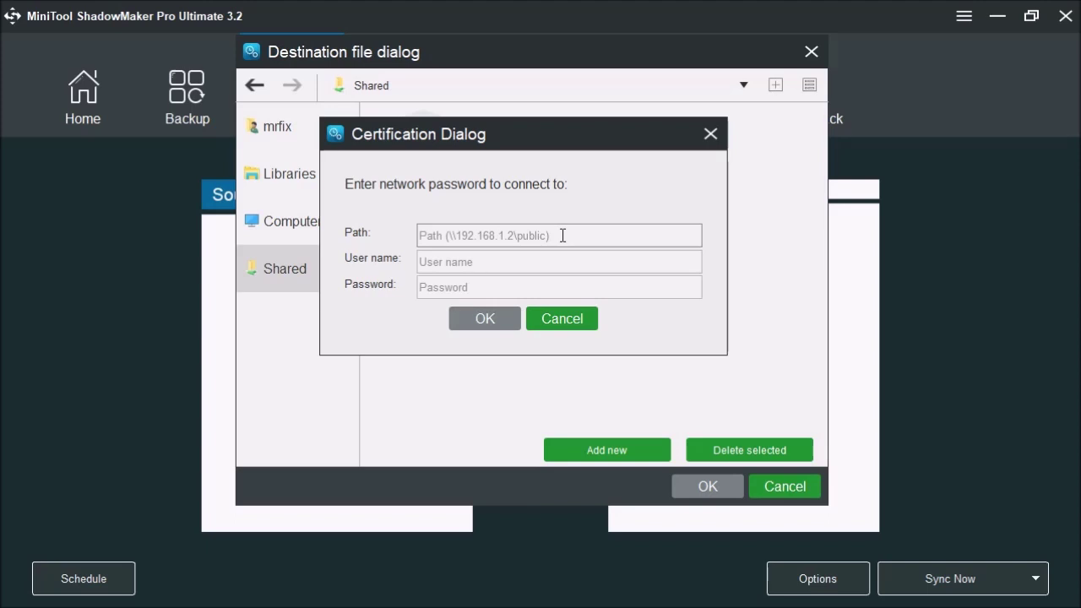
# Dismiss the Certification Dialog without credentials and select the Public (\\192.168.1.130) share
pyautogui.click(496, 262)
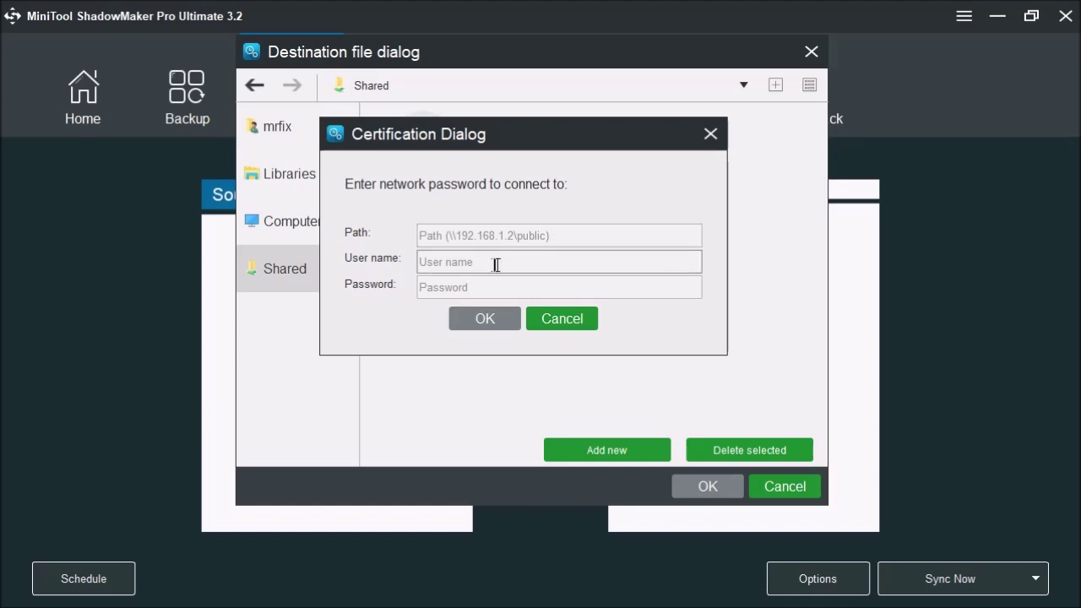
pyautogui.click(497, 286)
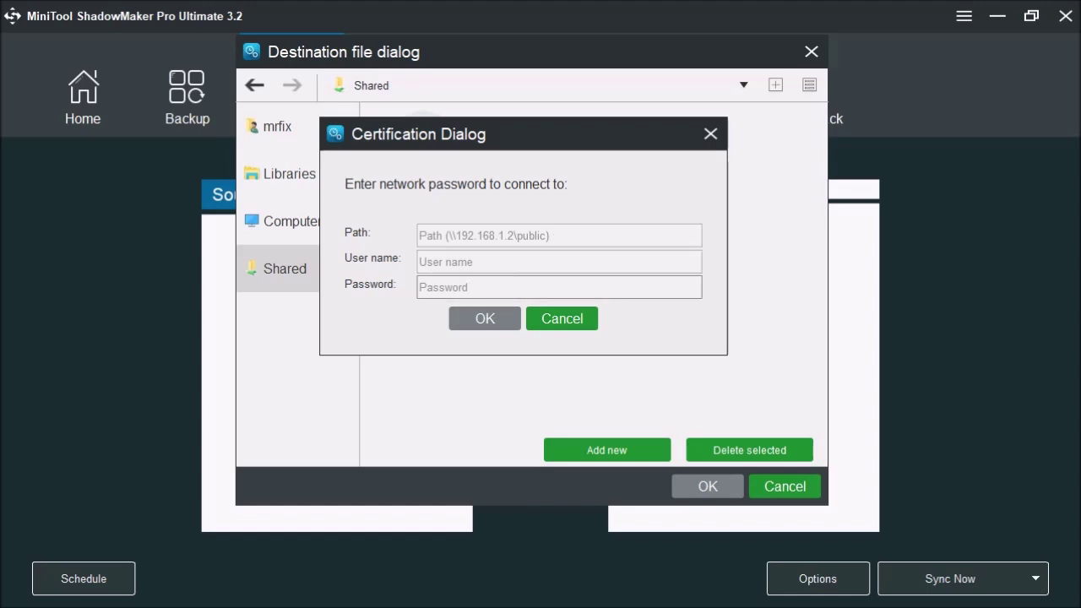
pyautogui.click(492, 320)
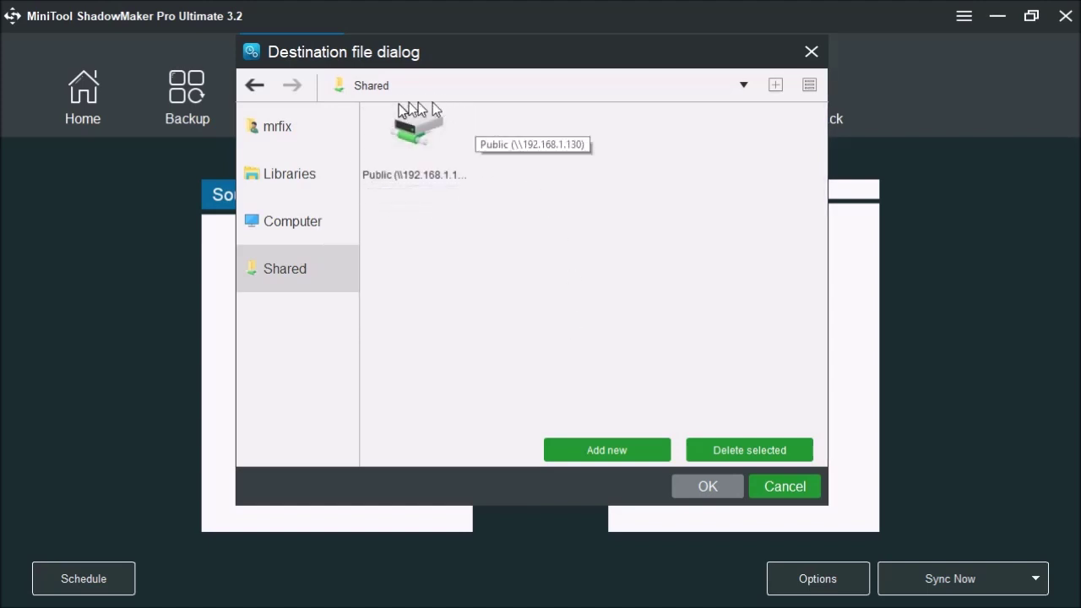
pyautogui.click(404, 177)
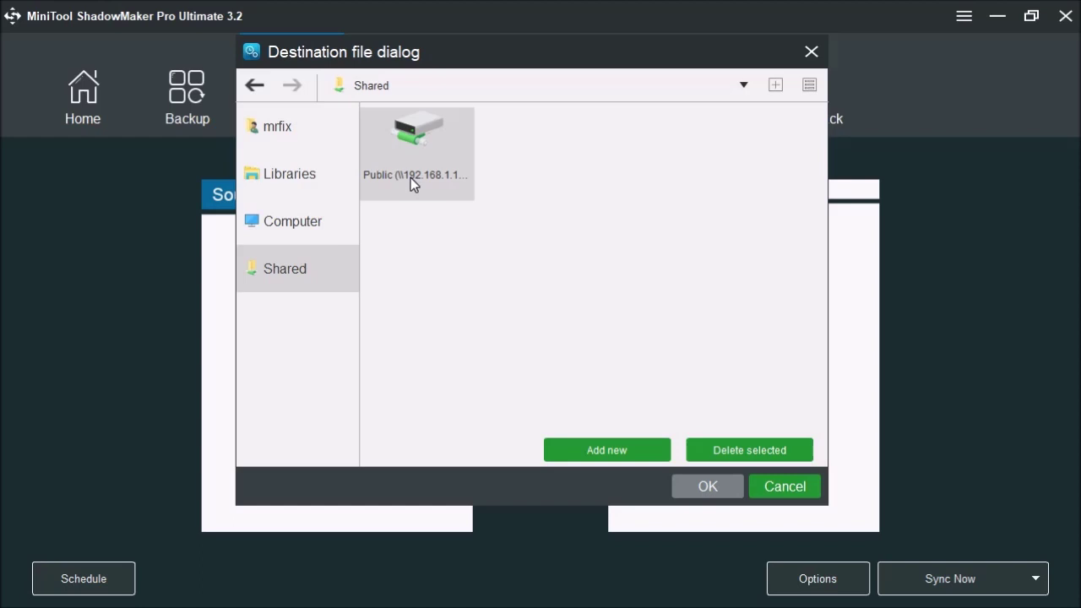
# Set New Volume (K:), with 465.65 GB free, as the sync destination instead of the Public share
pyautogui.doubleClick(410, 178)
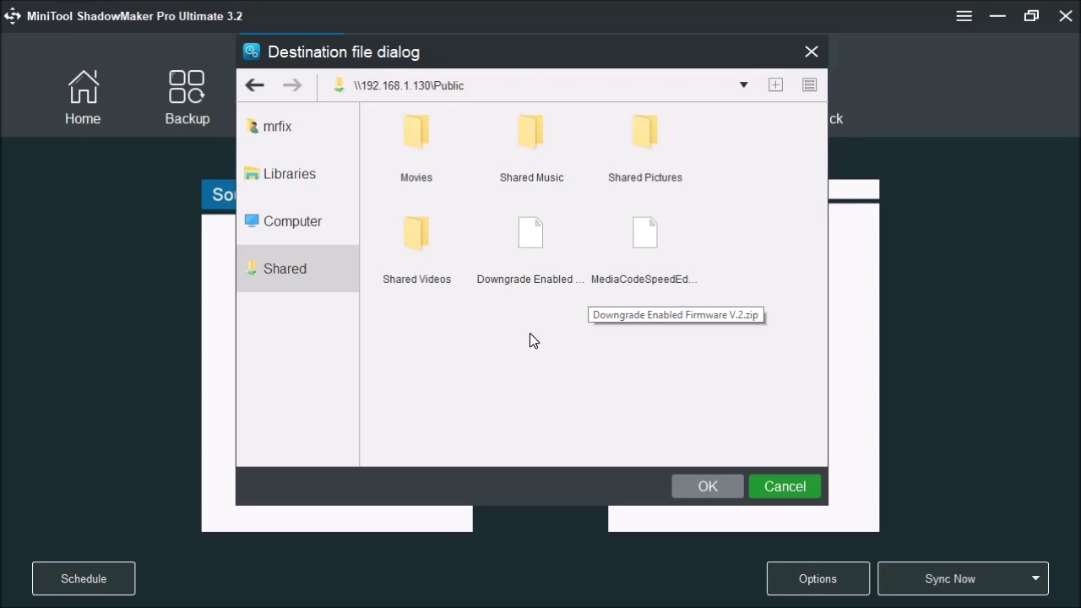
pyautogui.click(304, 229)
pyautogui.click(390, 336)
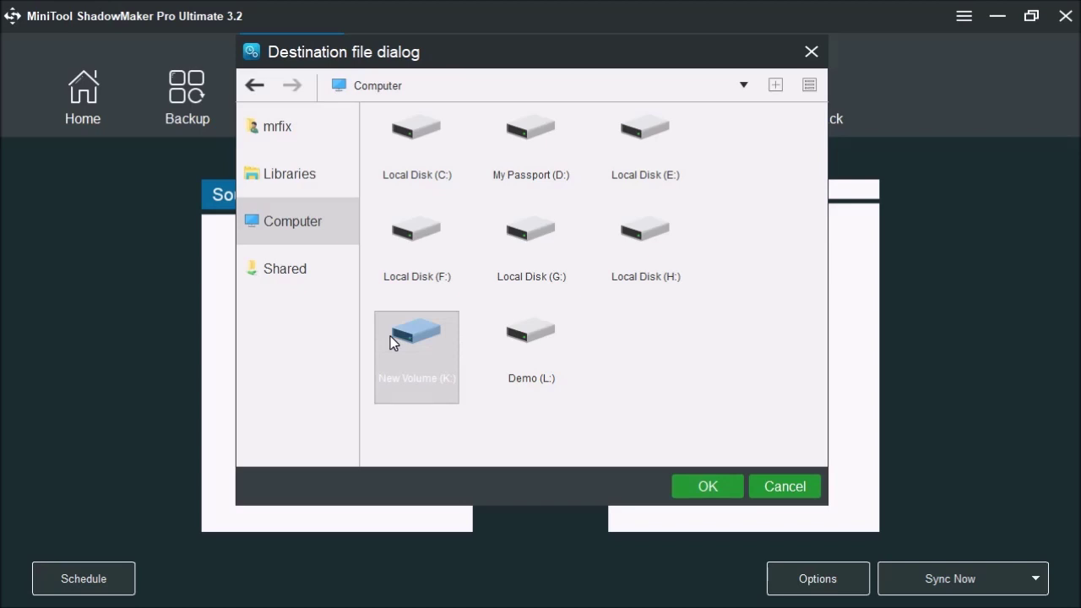
pyautogui.press('Return')
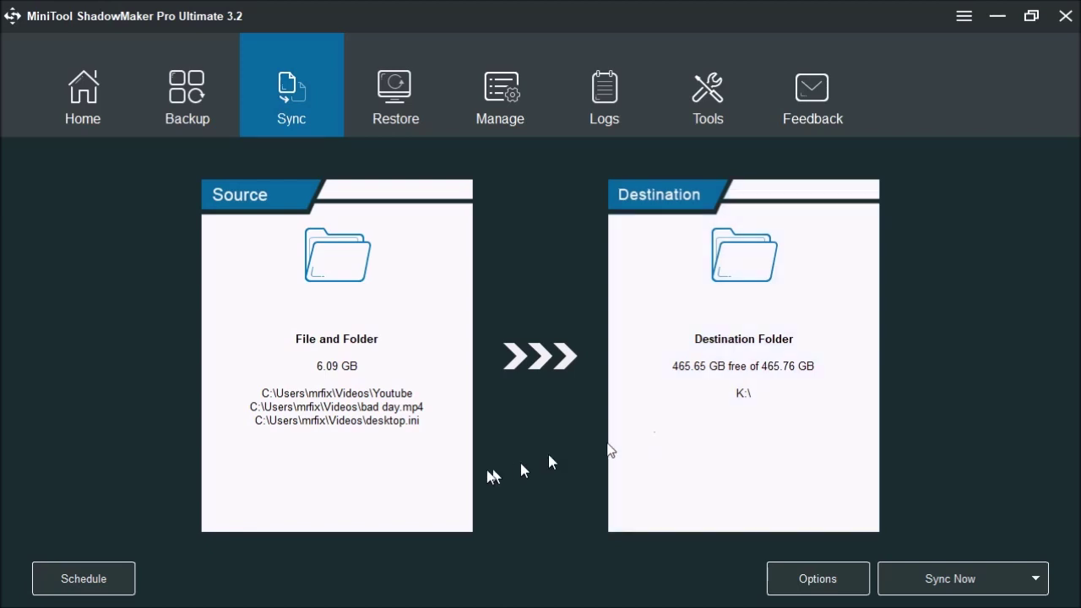
pyautogui.click(112, 591)
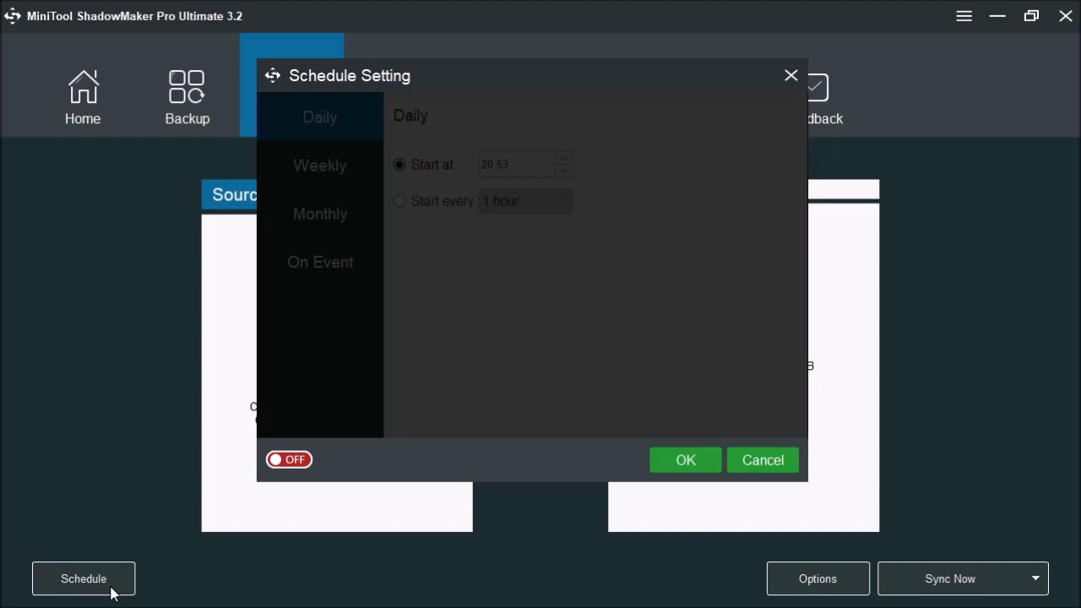
# Turn the sync schedule ON and view the Weekly options (20:53 start, Tuesday)
pyautogui.click(296, 463)
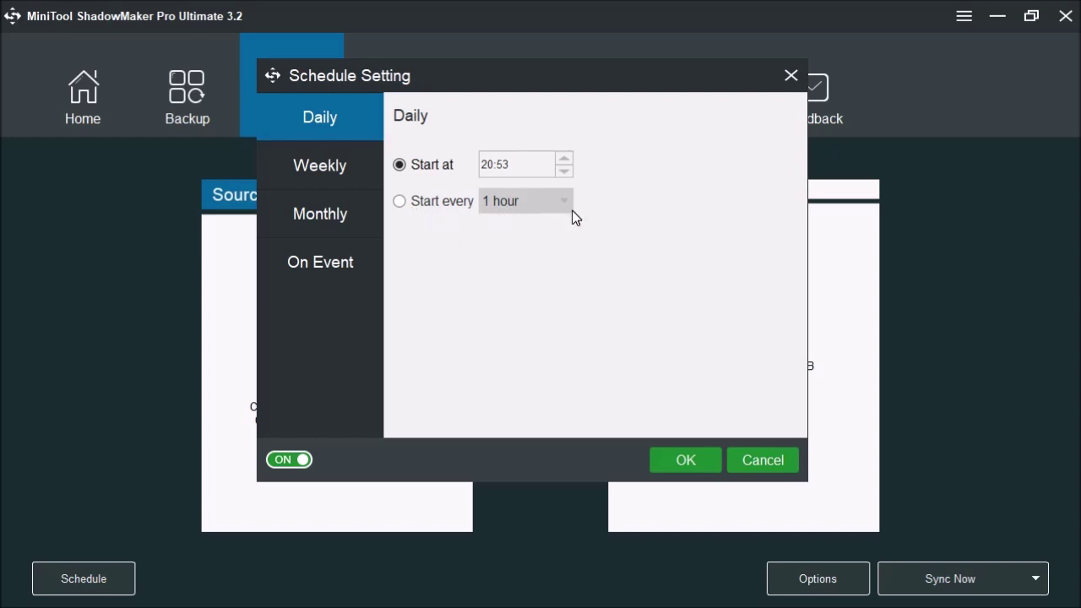
pyautogui.click(330, 173)
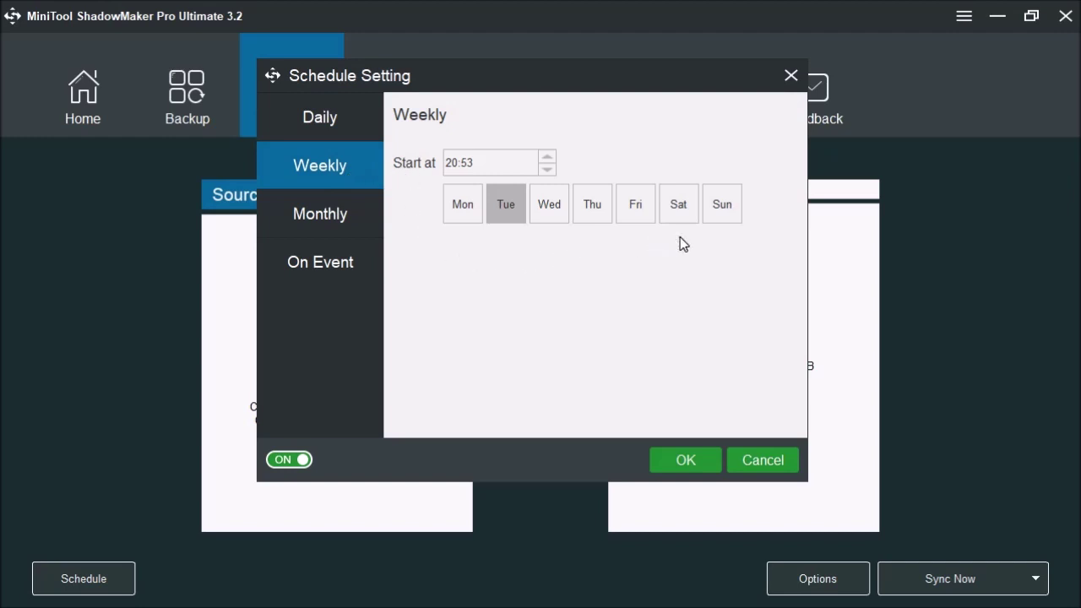
# Set the sync schedule to run On Event at Log on and apply it
pyautogui.click(319, 220)
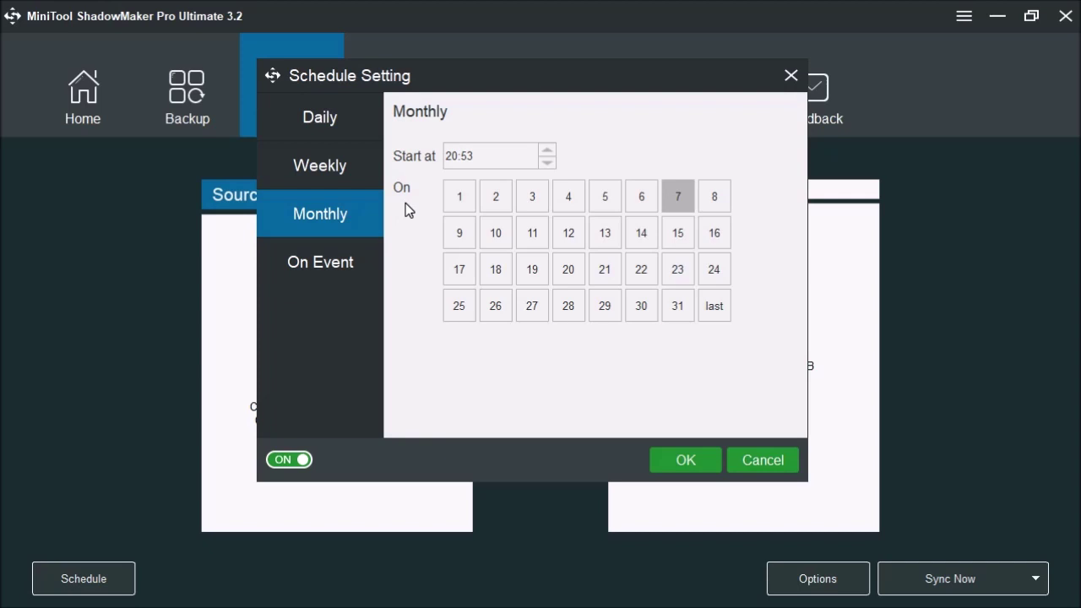
pyautogui.click(335, 277)
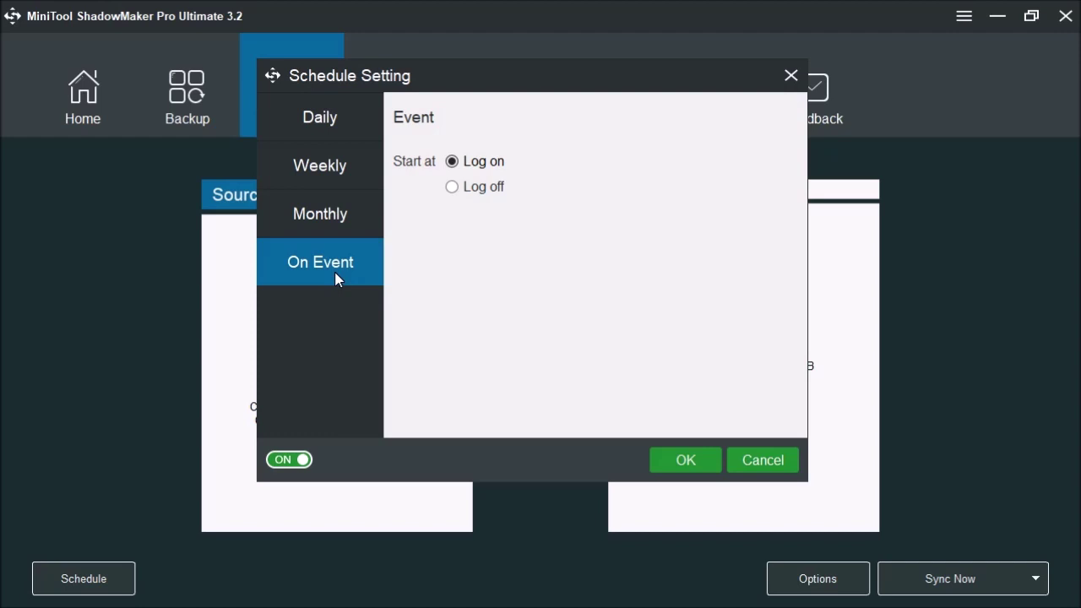
pyautogui.click(685, 459)
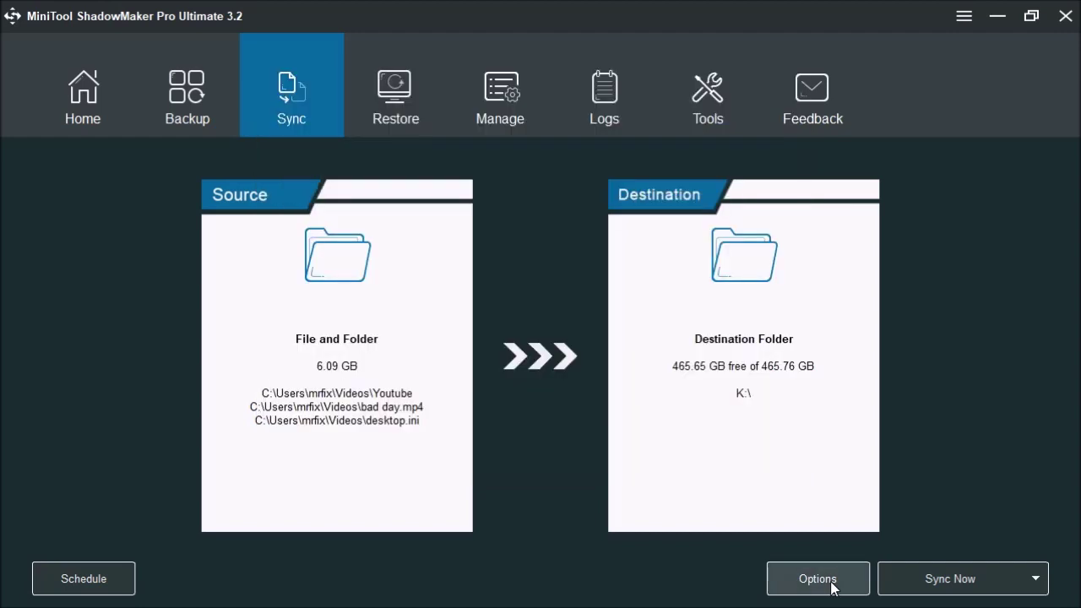
pyautogui.click(832, 584)
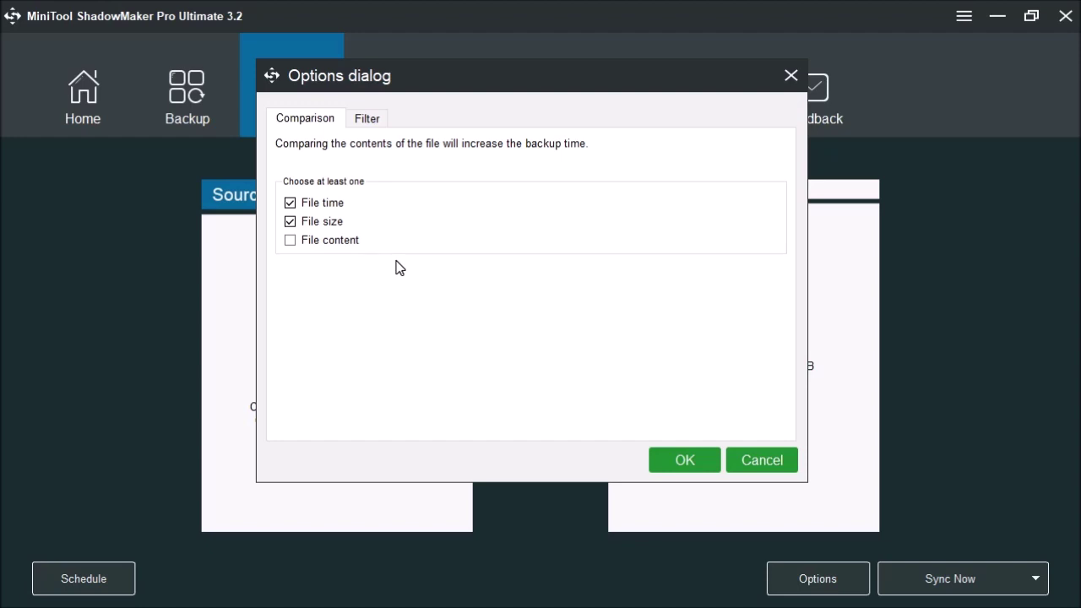
# Show the Filter exclusions, such as hiberfil.sys, pagefile.sys and *.tib, in the sync Options
pyautogui.click(379, 124)
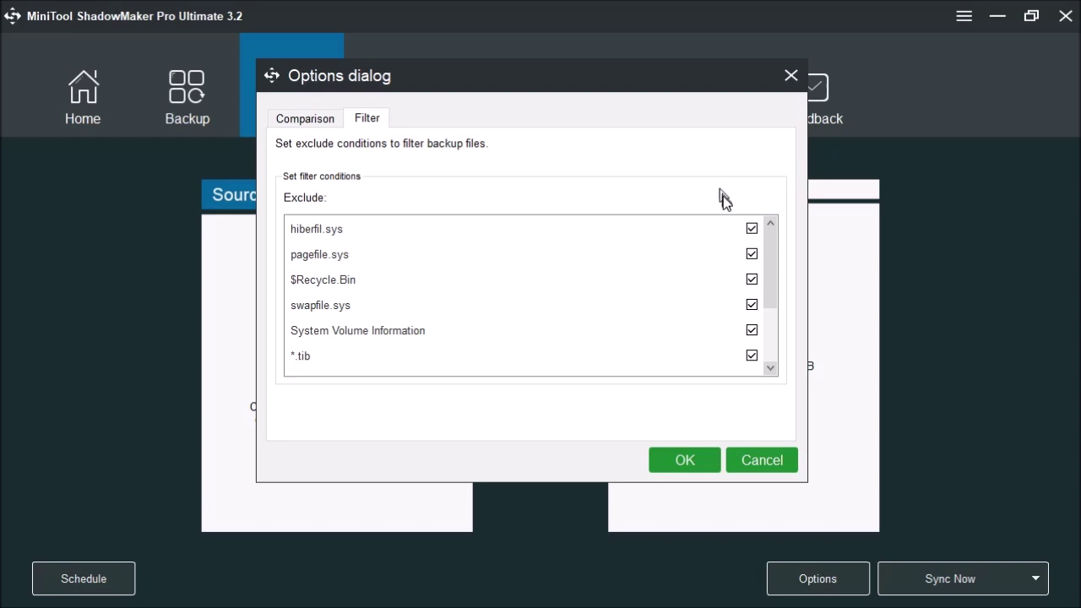
# Scroll the Exclude list, accept the Options, and expand the Sync Later choice
pyautogui.moveTo(775, 261); pyautogui.dragTo(776, 339)
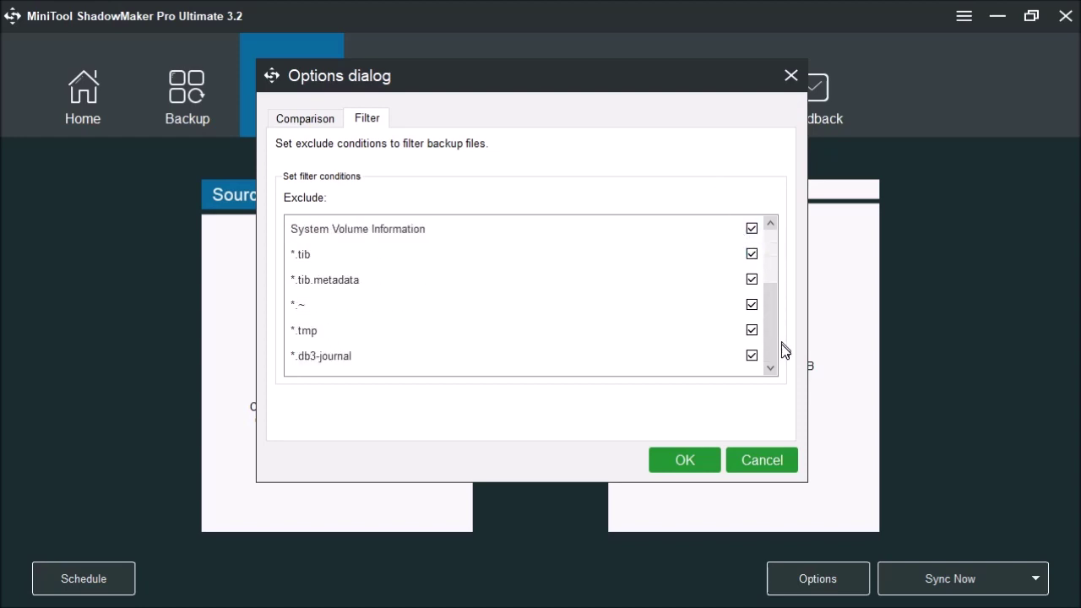
pyautogui.click(685, 460)
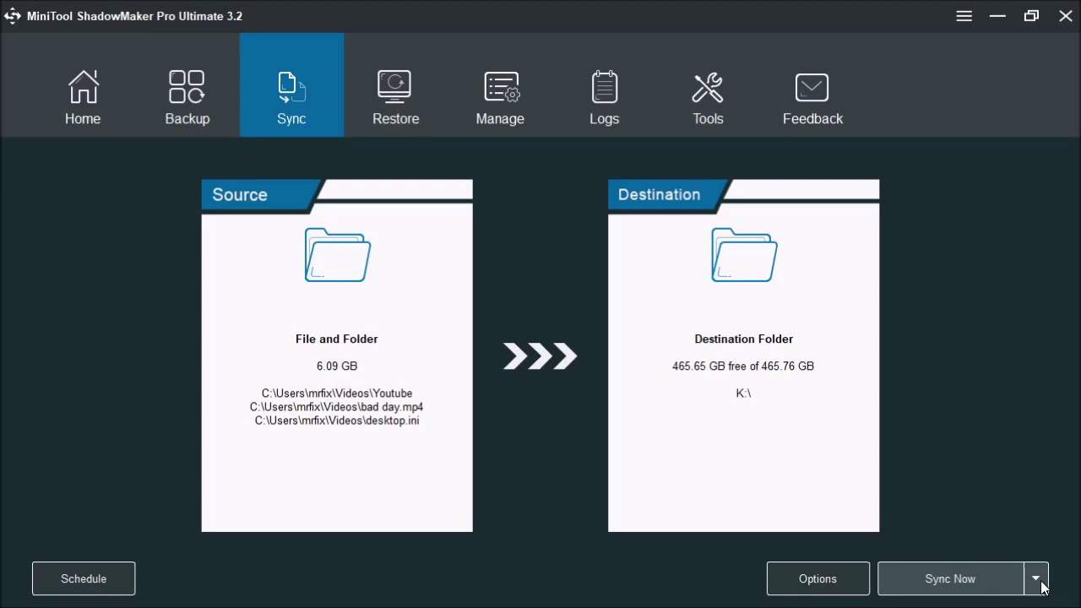
pyautogui.click(1036, 585)
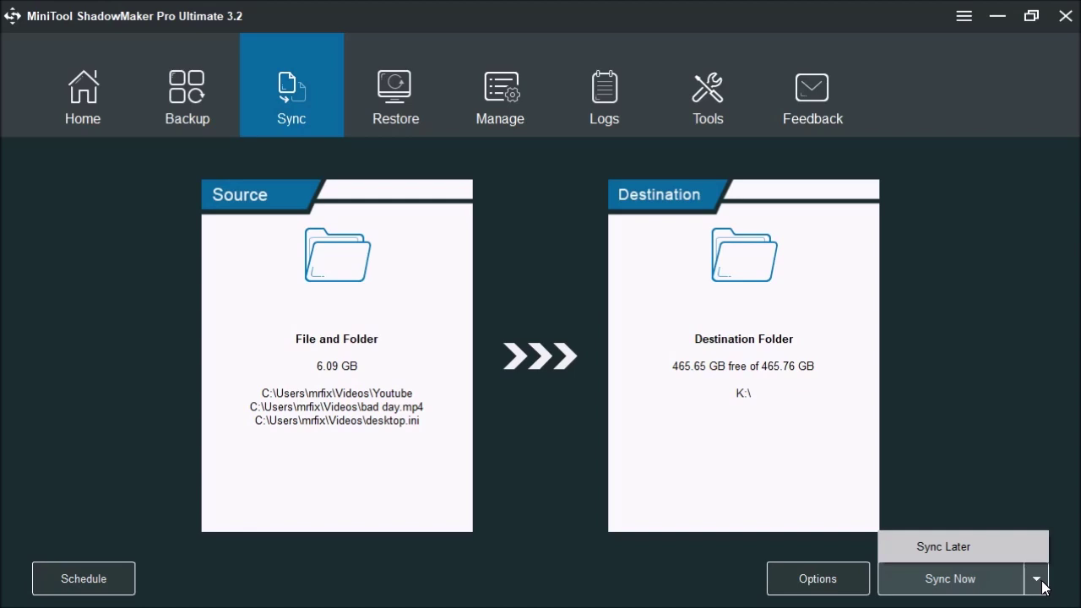
pyautogui.click(943, 586)
pyautogui.click(943, 586)
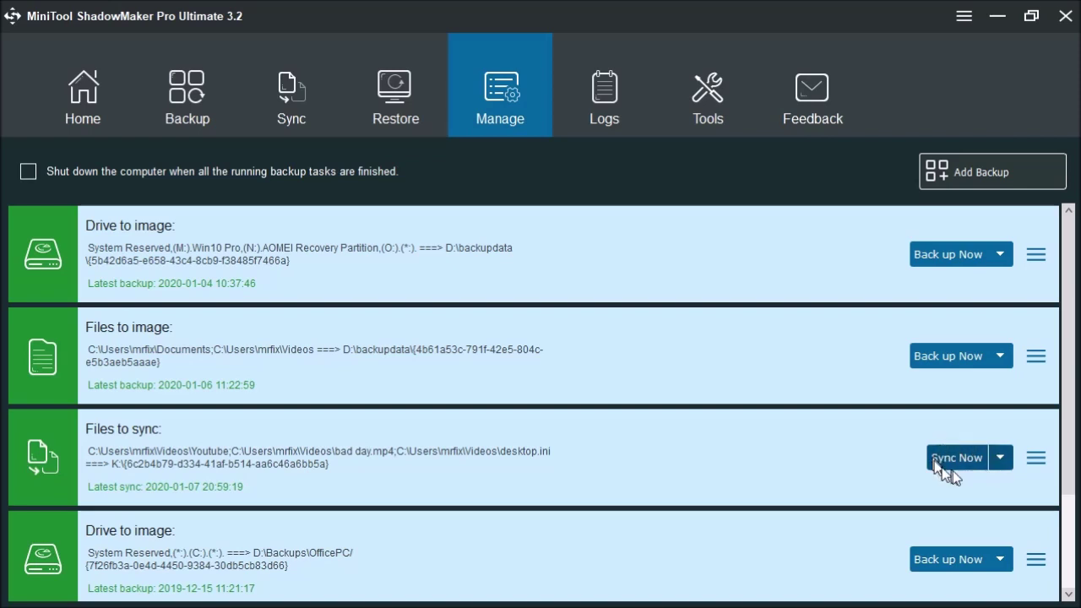
pyautogui.click(1000, 460)
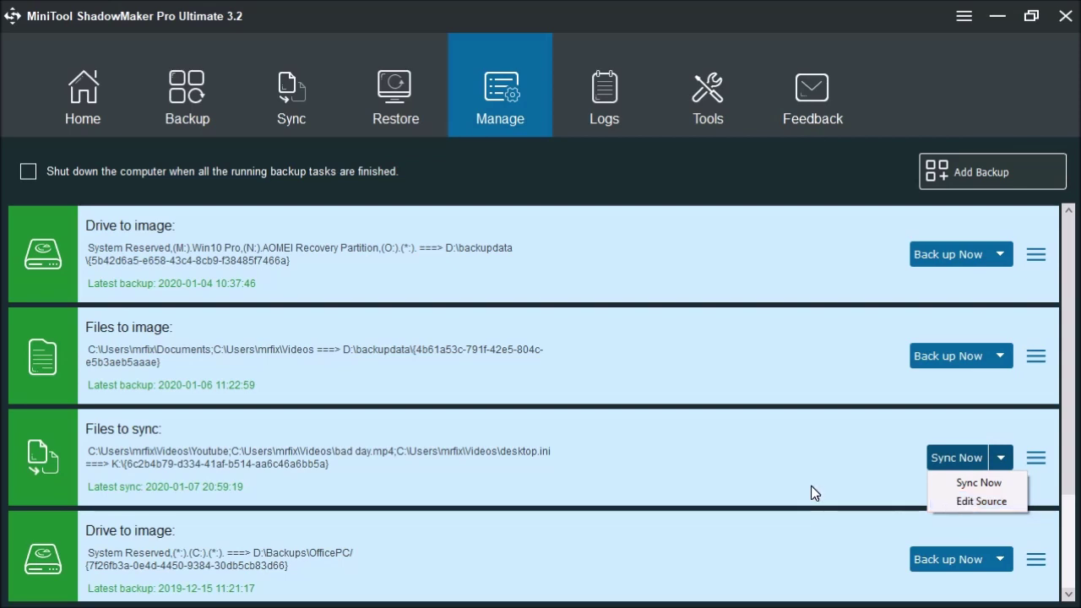
pyautogui.click(1034, 461)
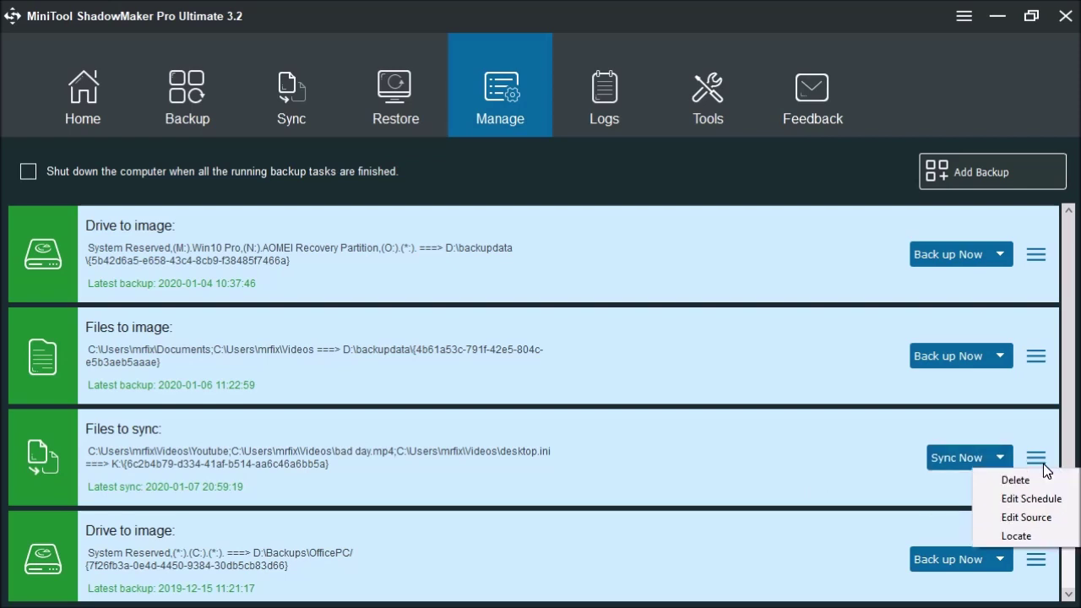
pyautogui.click(1041, 539)
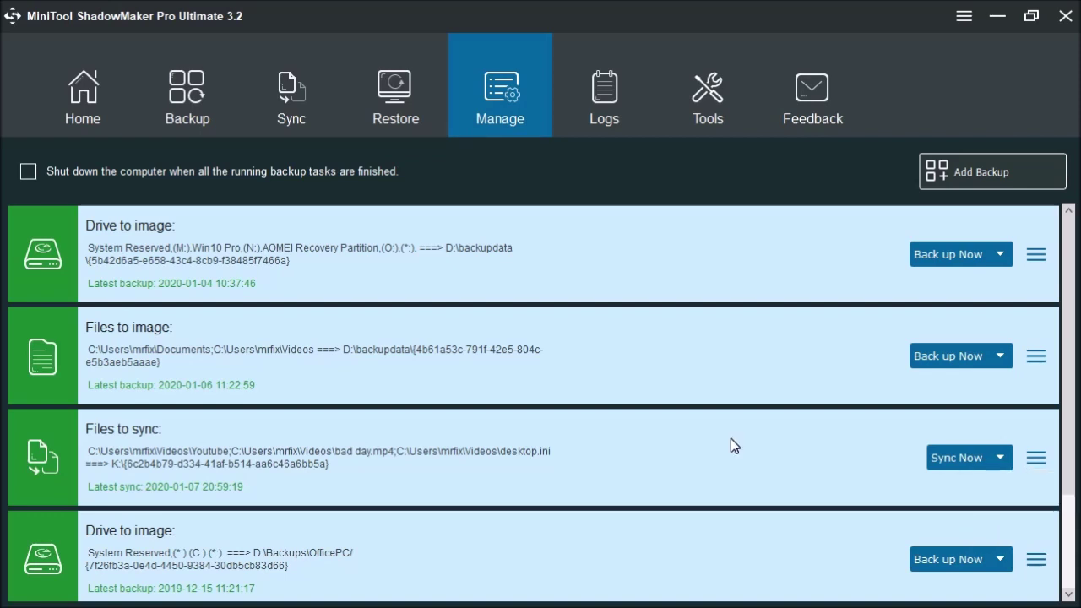